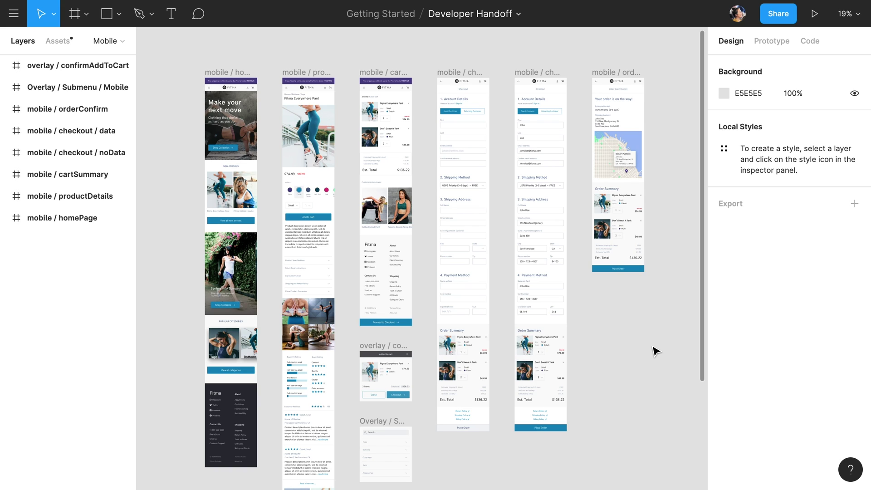
Invite a teammate's e-mail address to the Developer Handoff file with can view access.
{"action": "left_click", "coordinate": [793, 18]}
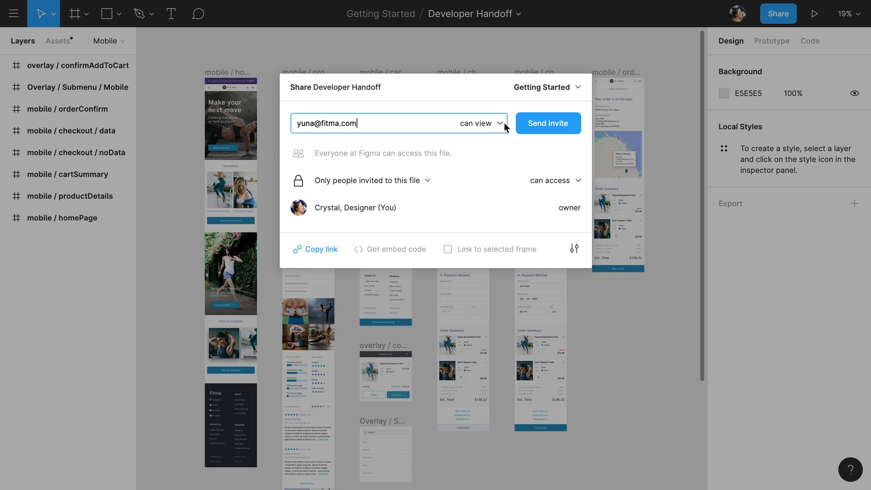
{"action": "left_click", "coordinate": [501, 122]}
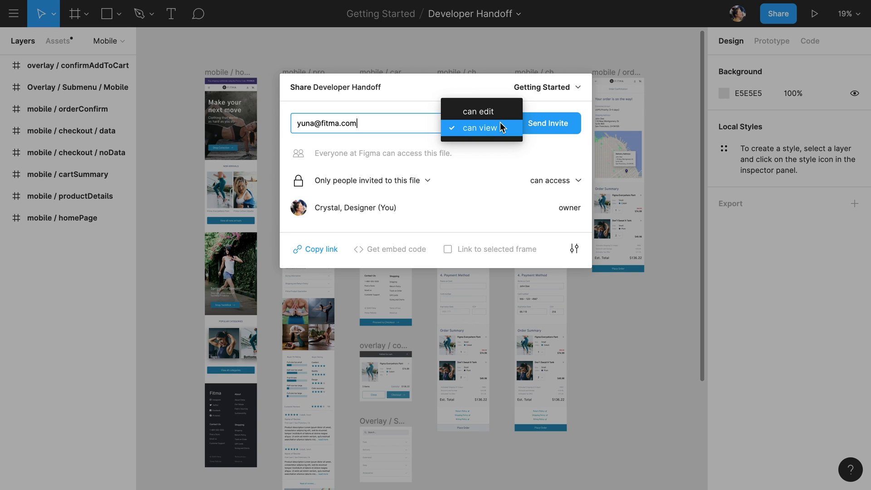
{"action": "left_click", "coordinate": [501, 128]}
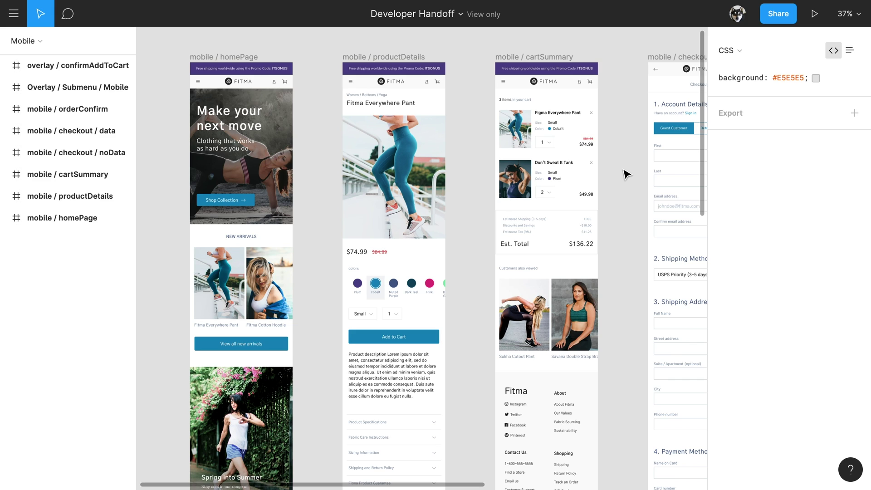
Add a 1x PNG export setting for the whole Developer Handoff file.
{"action": "left_click", "coordinate": [854, 114]}
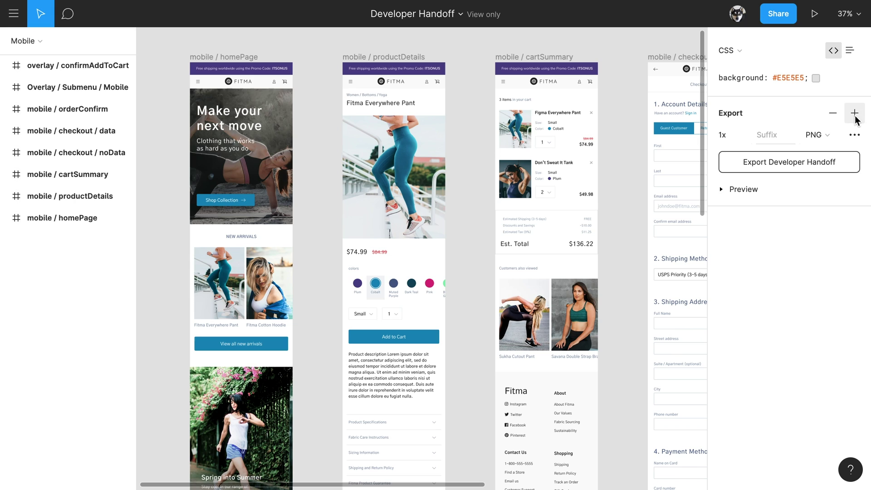
Inspect CSS for product series, a card, button, image block, Rectangle 2 and the 'Make your next move' headline.
{"action": "left_click", "coordinate": [5, 218]}
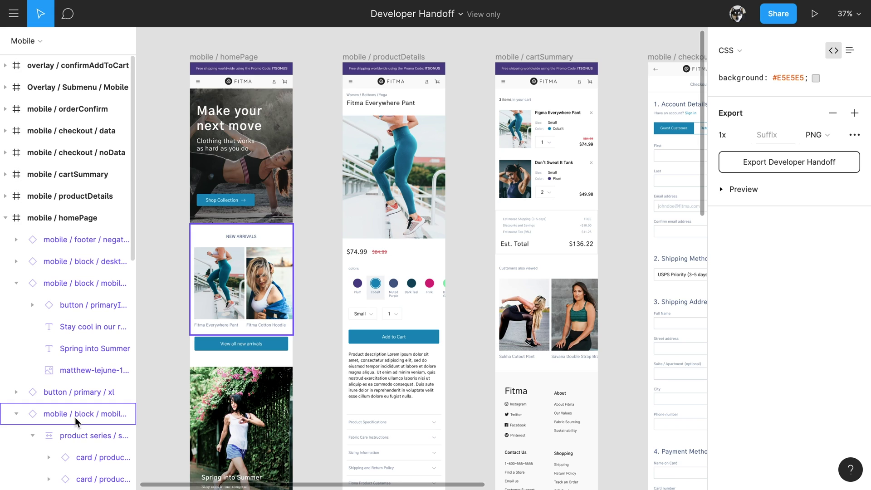
{"action": "left_click", "coordinate": [82, 437]}
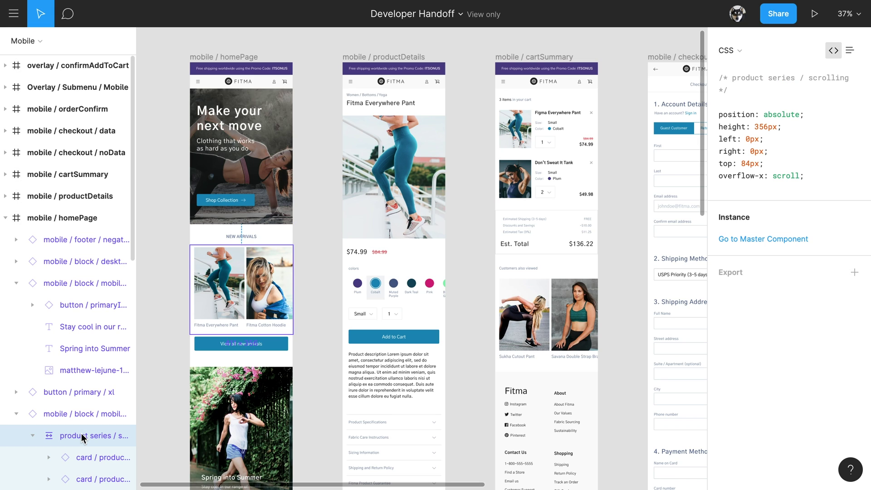
{"action": "scroll", "coordinate": [87, 428], "scroll_direction": "down", "scroll_amount": 3}
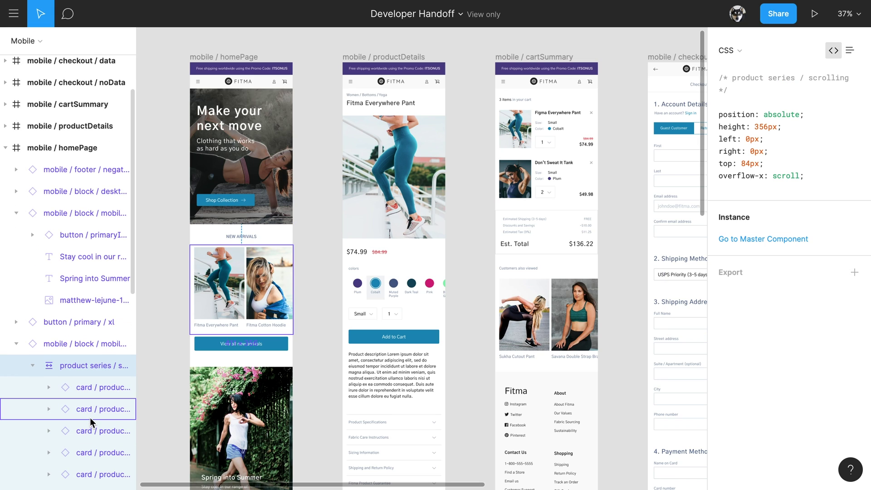
{"action": "left_click", "coordinate": [91, 417]}
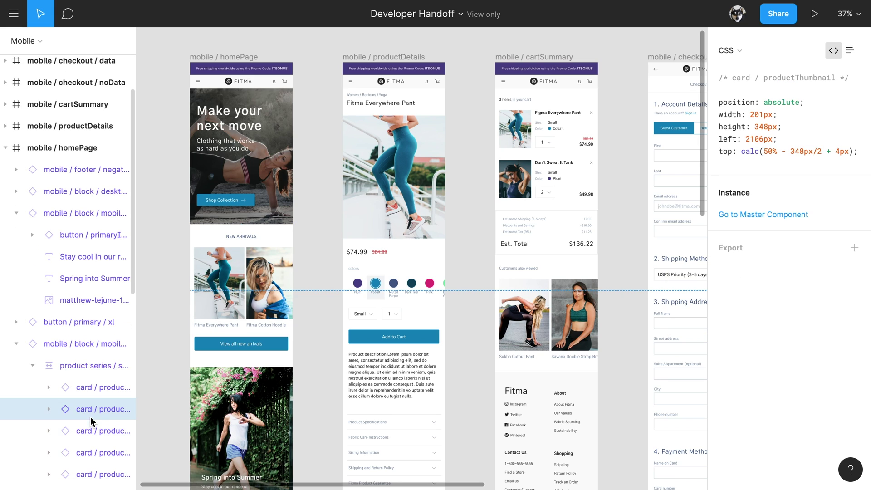
{"action": "left_click", "coordinate": [83, 323]}
{"action": "left_click", "coordinate": [84, 344]}
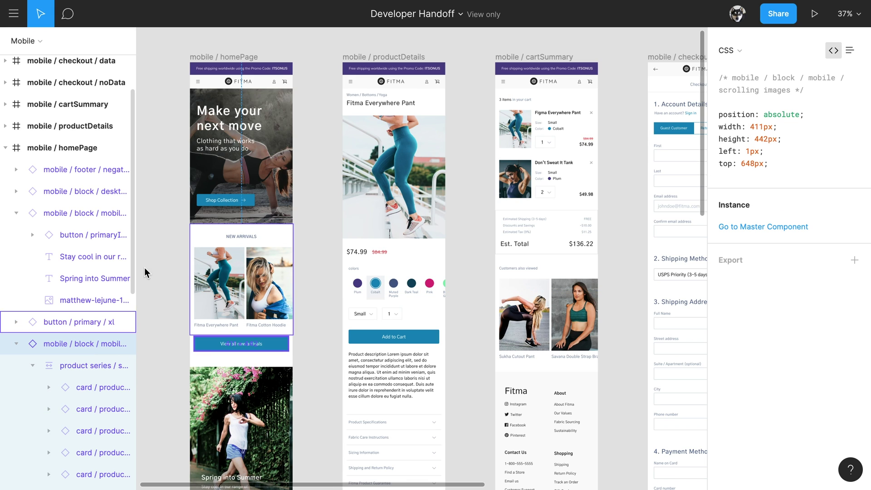
{"action": "left_click", "coordinate": [231, 154]}
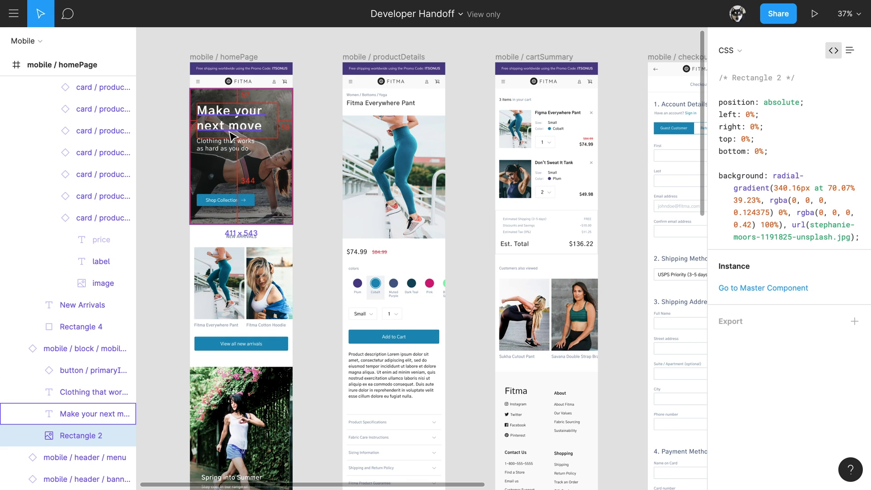
{"action": "left_click", "coordinate": [231, 136]}
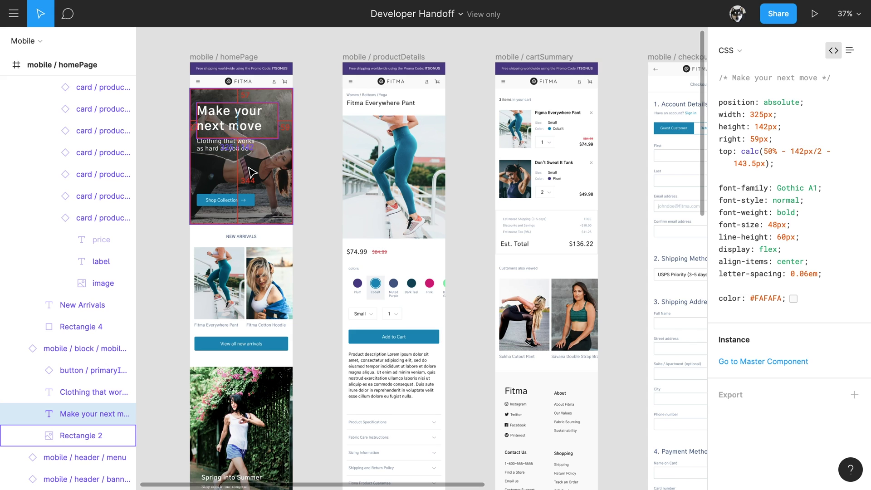
{"action": "left_click", "coordinate": [737, 50]}
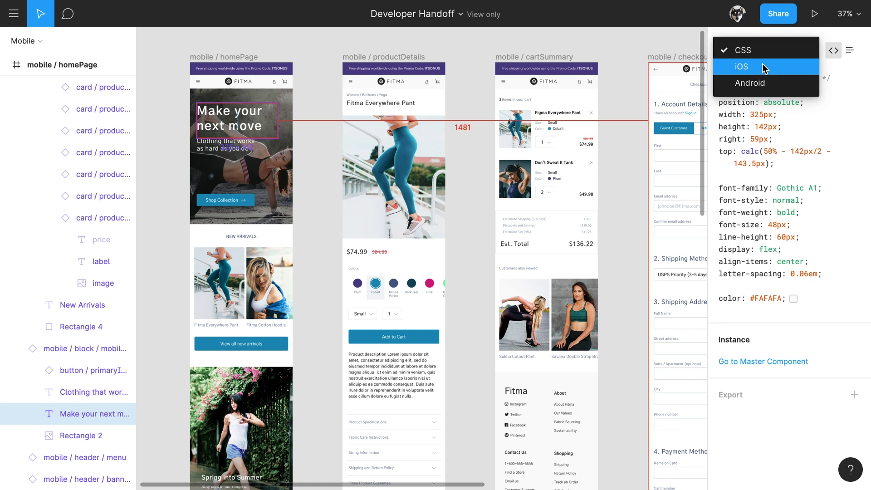
{"action": "left_click", "coordinate": [762, 63]}
{"action": "left_click", "coordinate": [765, 53]}
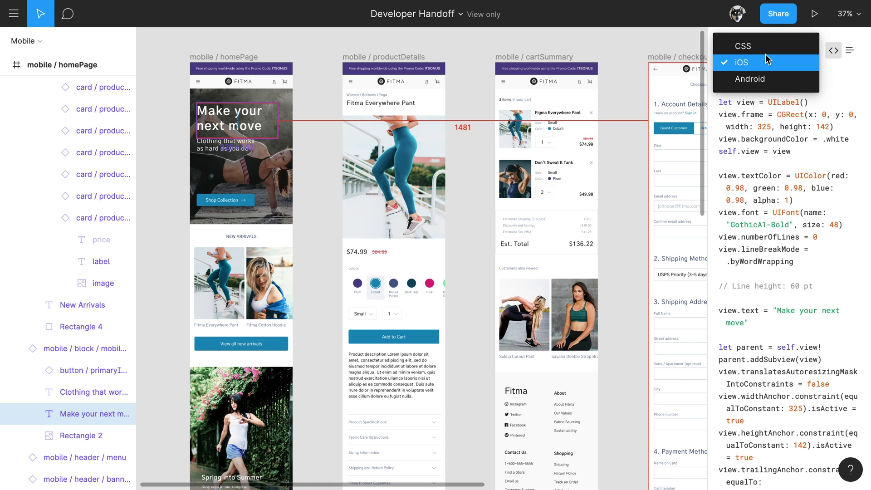
{"action": "left_click", "coordinate": [767, 78]}
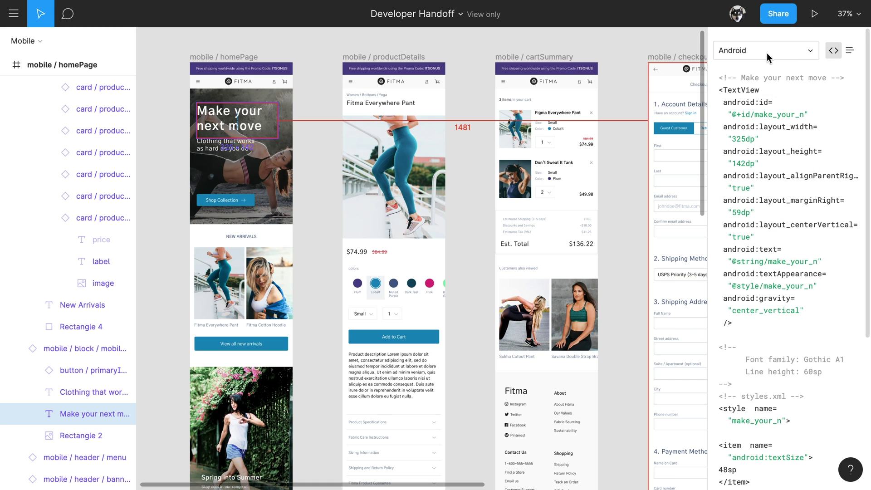
{"action": "left_click", "coordinate": [766, 53]}
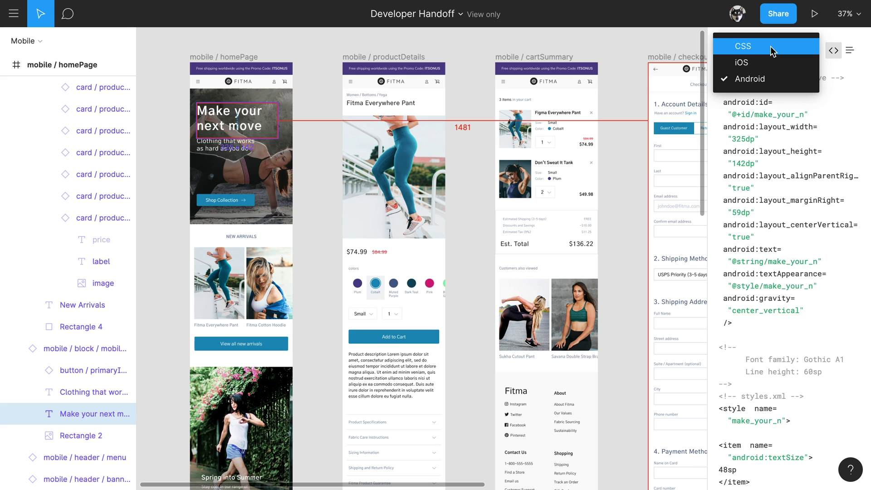
{"action": "left_click", "coordinate": [772, 49]}
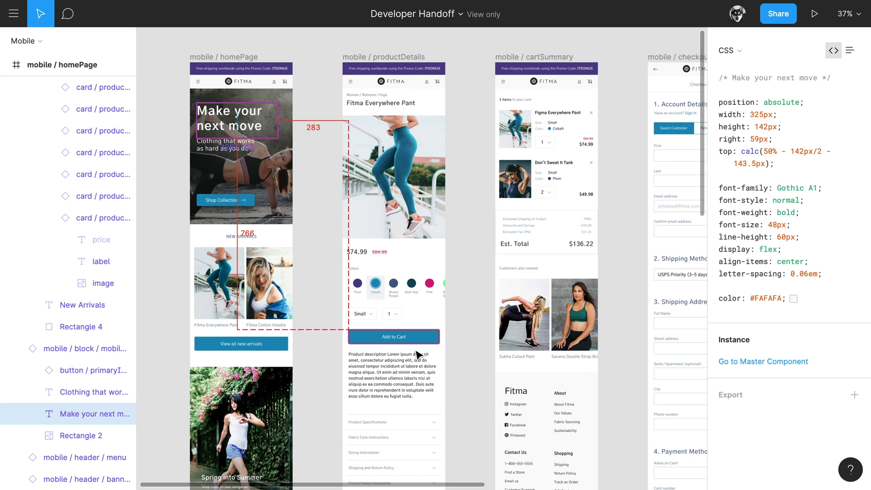
Inspect the productDetails description text's CSS, then the product photo's CSS.
{"action": "left_click", "coordinate": [408, 365]}
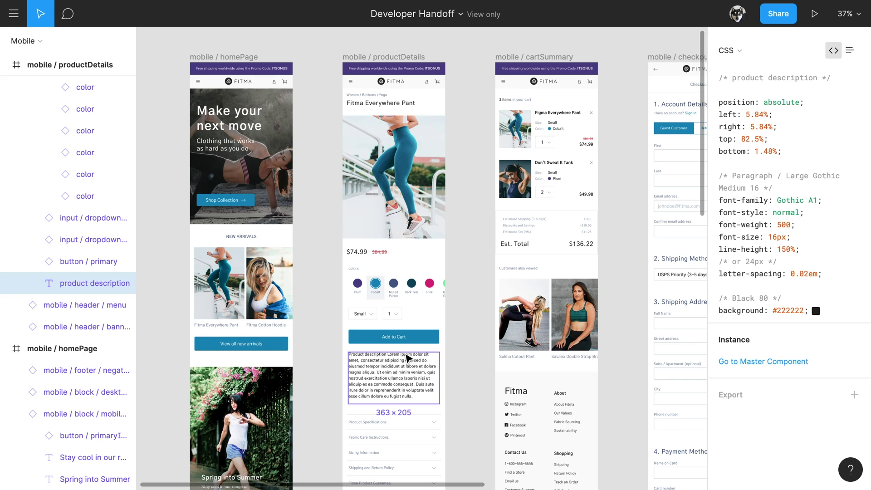
{"action": "left_click", "coordinate": [400, 218]}
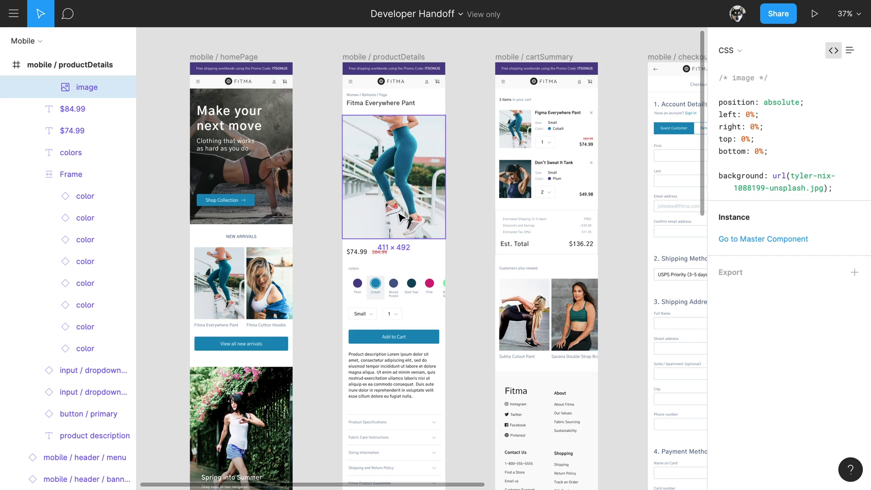
Add 1x, 2x and 3x PNG exports to the product photo, then inspect the Shop Collection button background.
{"action": "left_click", "coordinate": [852, 277]}
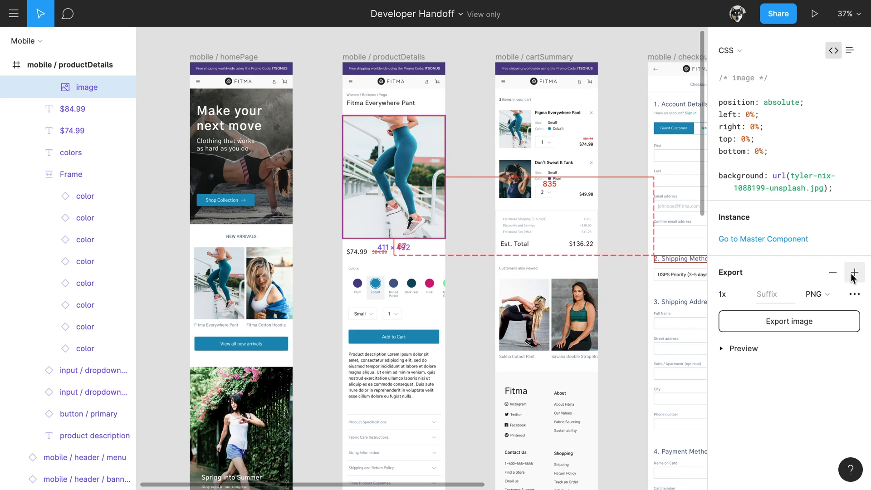
{"action": "left_click", "coordinate": [851, 278]}
{"action": "left_click", "coordinate": [852, 277]}
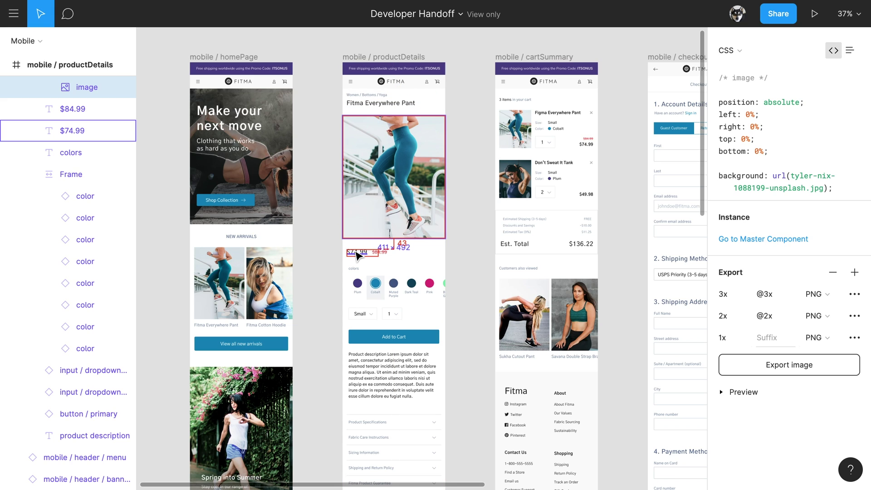
{"action": "left_click", "coordinate": [248, 201]}
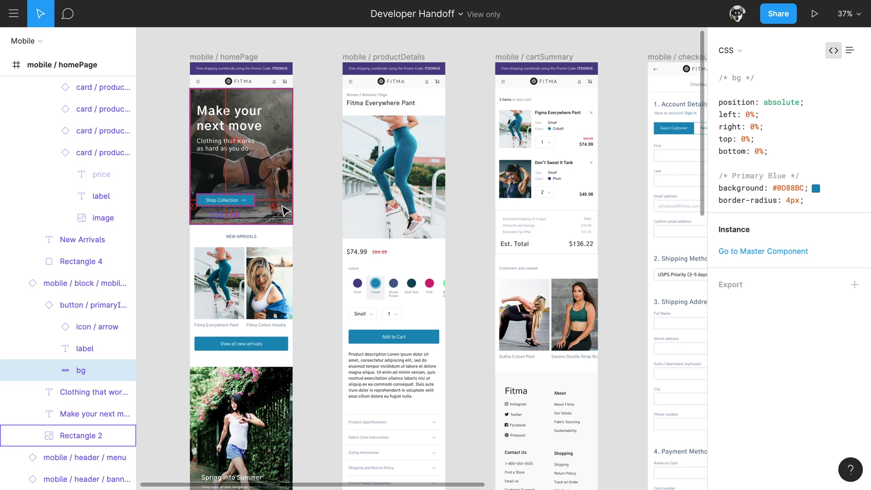
View the New Arrivals heading's CSS, then deselect it to show the file's page background.
{"action": "left_click", "coordinate": [252, 237]}
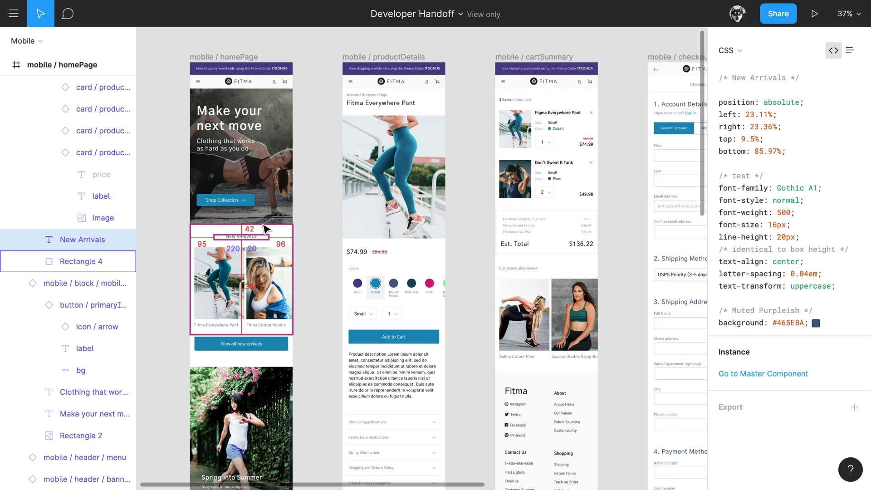
{"action": "left_click", "coordinate": [311, 232]}
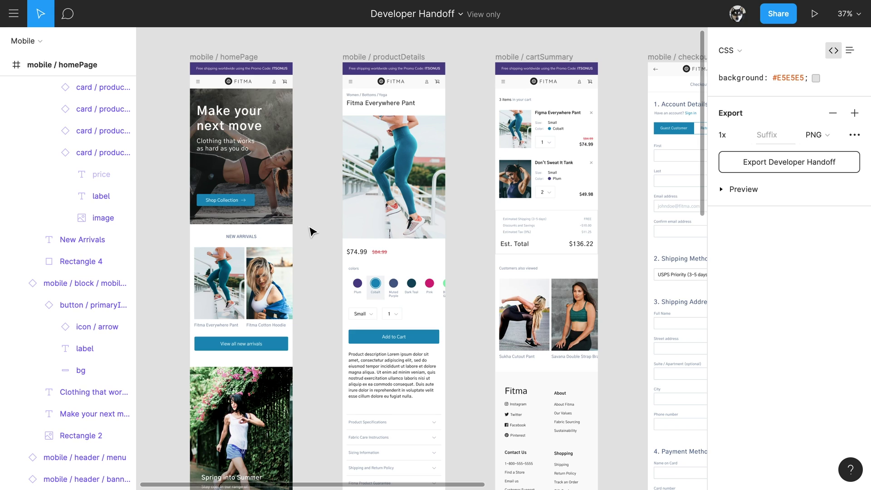
Post the comment 'Will these images scroll?' on the New Arrivals images and leave comment mode.
{"action": "left_click", "coordinate": [67, 18]}
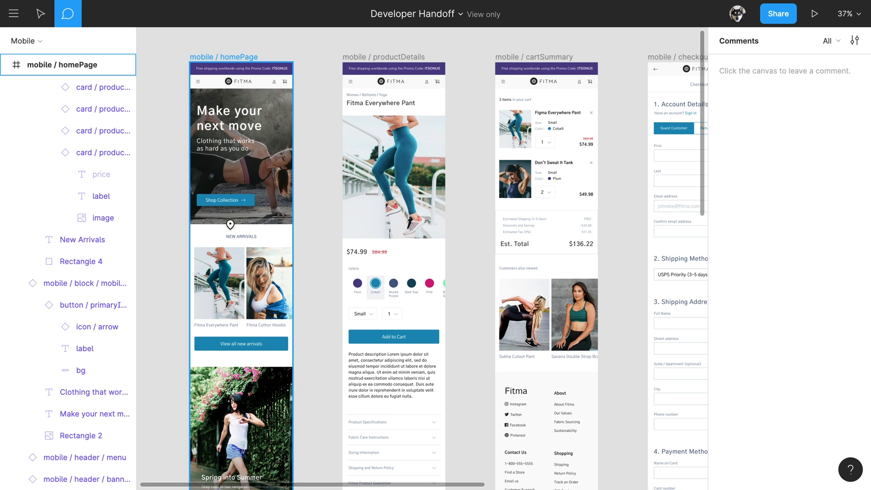
{"action": "left_click", "coordinate": [263, 259]}
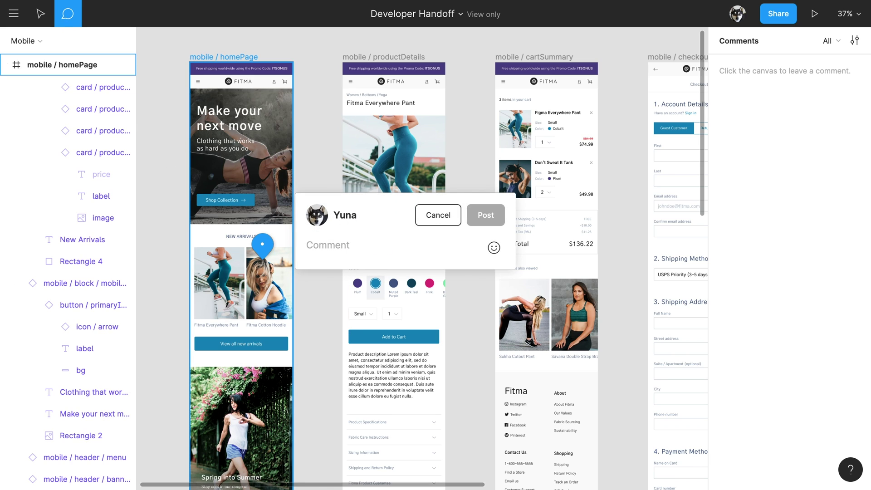
{"action": "type", "text": "Will these images scroll?"}
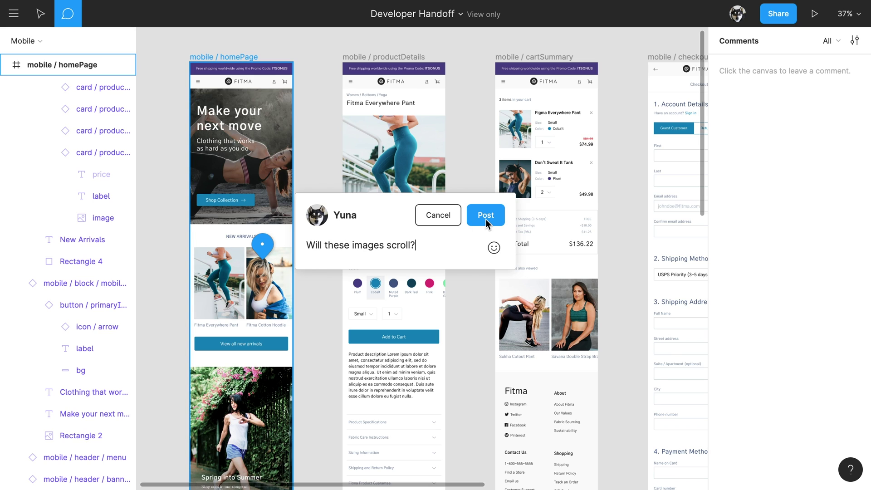
{"action": "left_click", "coordinate": [485, 219]}
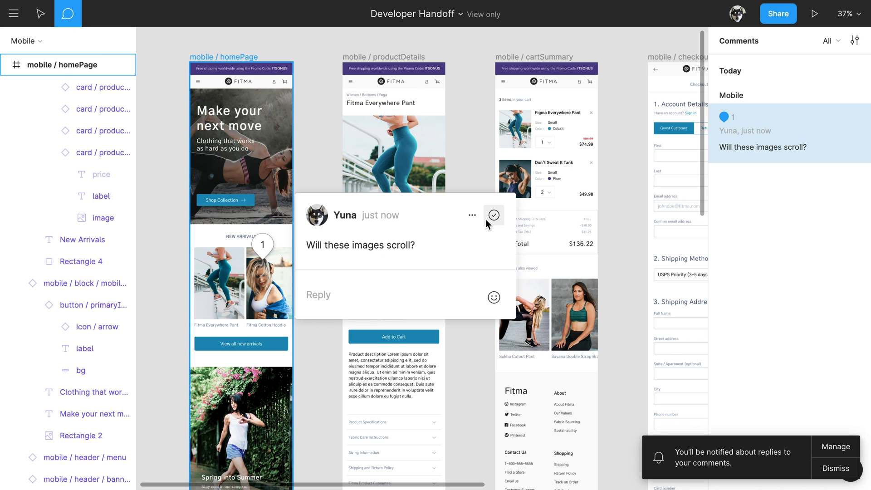
{"action": "key", "text": "Escape"}
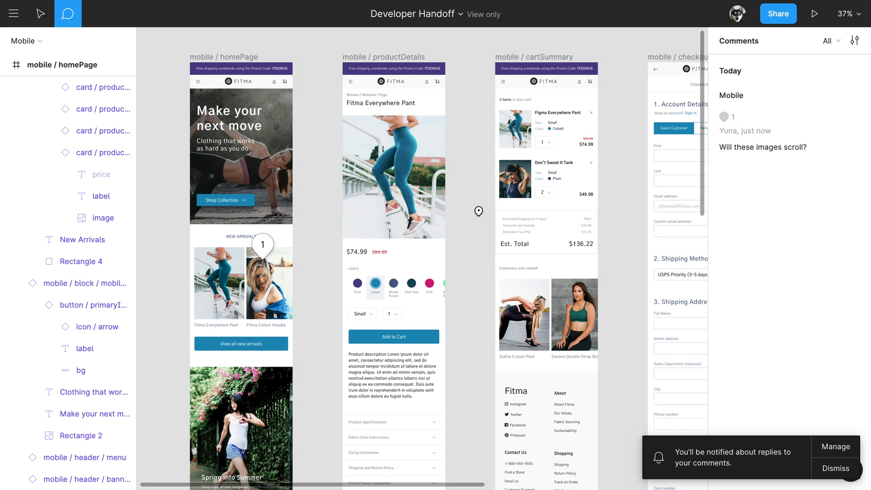
{"action": "key", "text": "Escape"}
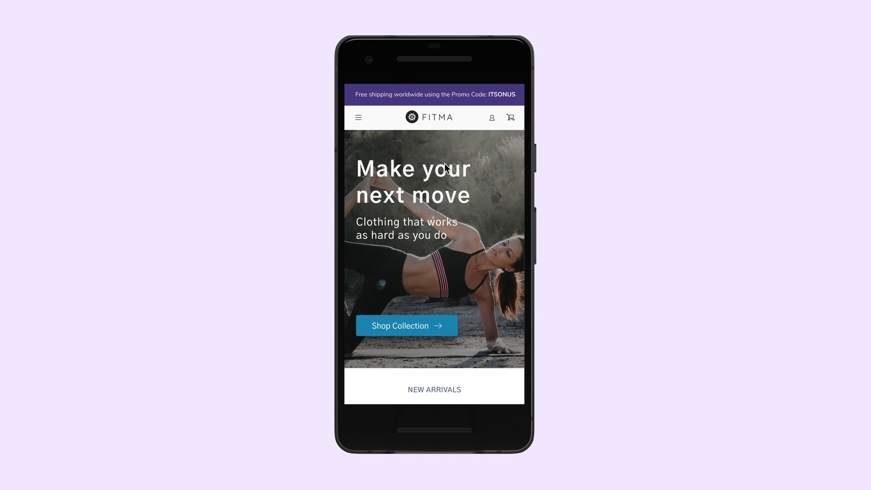
Open and close the prototype's navigation menu, then scroll the homepage and Popular Categories carousel.
{"action": "left_click", "coordinate": [358, 117]}
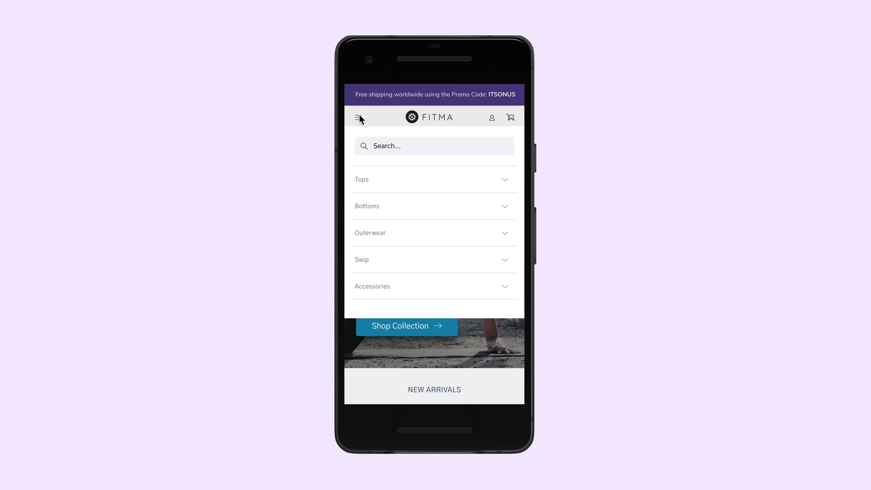
{"action": "left_click", "coordinate": [358, 117]}
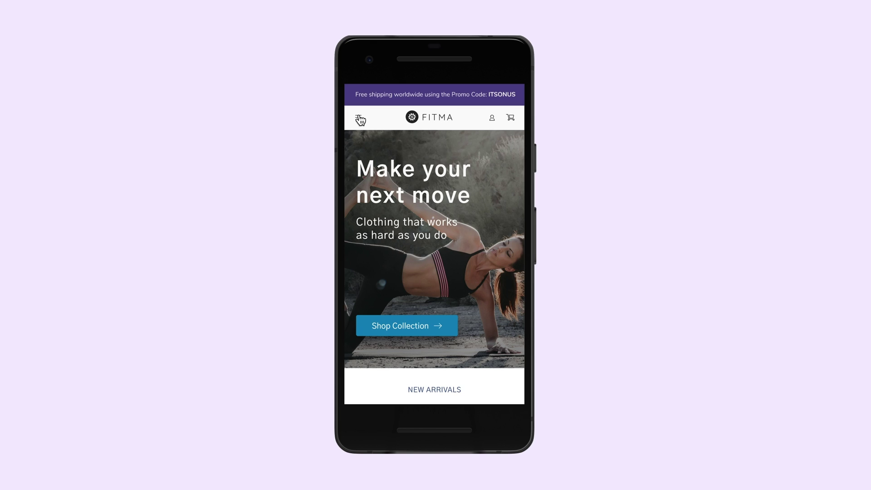
{"action": "scroll", "coordinate": [430, 274], "scroll_direction": "down", "scroll_amount": 5}
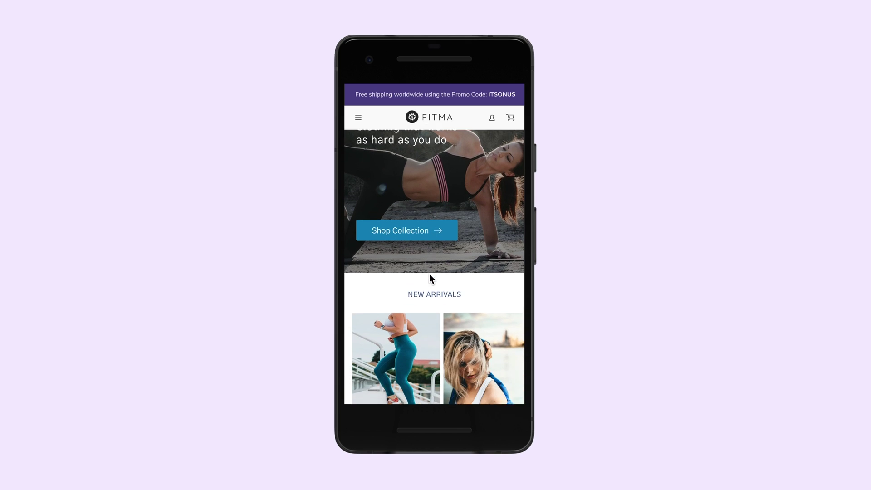
{"action": "scroll", "coordinate": [429, 277], "scroll_direction": "down", "scroll_amount": 1}
{"action": "scroll", "coordinate": [430, 277], "scroll_direction": "up", "scroll_amount": 7}
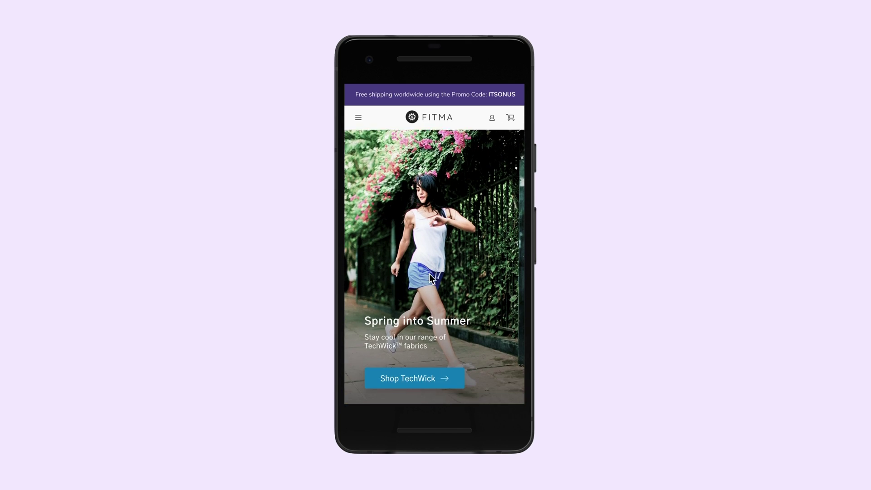
{"action": "scroll", "coordinate": [430, 278], "scroll_direction": "down", "scroll_amount": 2}
{"action": "scroll", "coordinate": [429, 273], "scroll_direction": "down", "scroll_amount": 4}
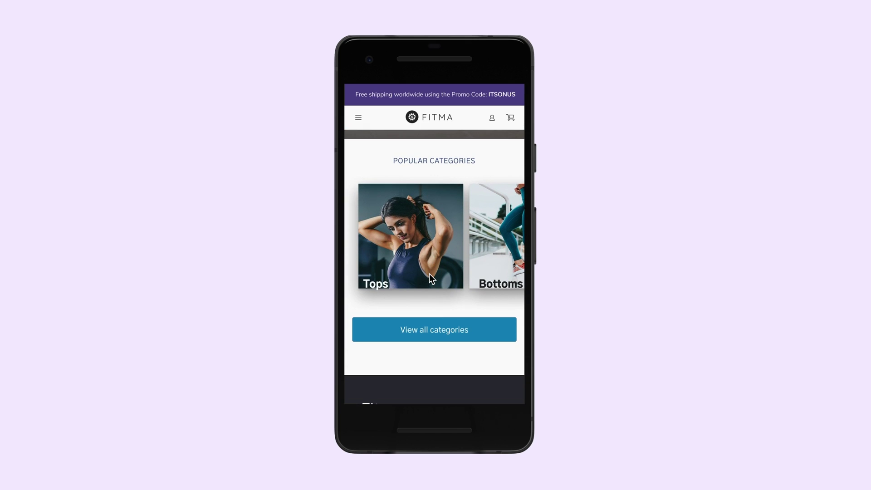
{"action": "scroll", "coordinate": [429, 274], "scroll_direction": "right", "scroll_amount": 4}
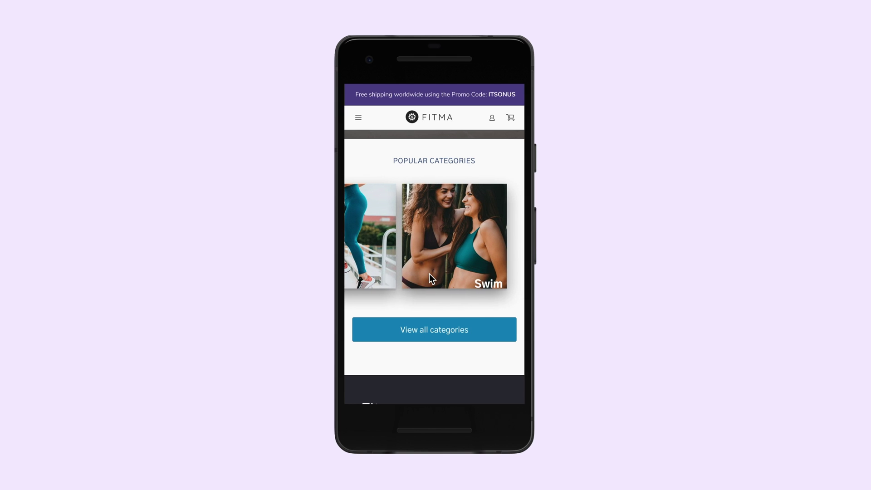
{"action": "scroll", "coordinate": [430, 277], "scroll_direction": "left", "scroll_amount": 4}
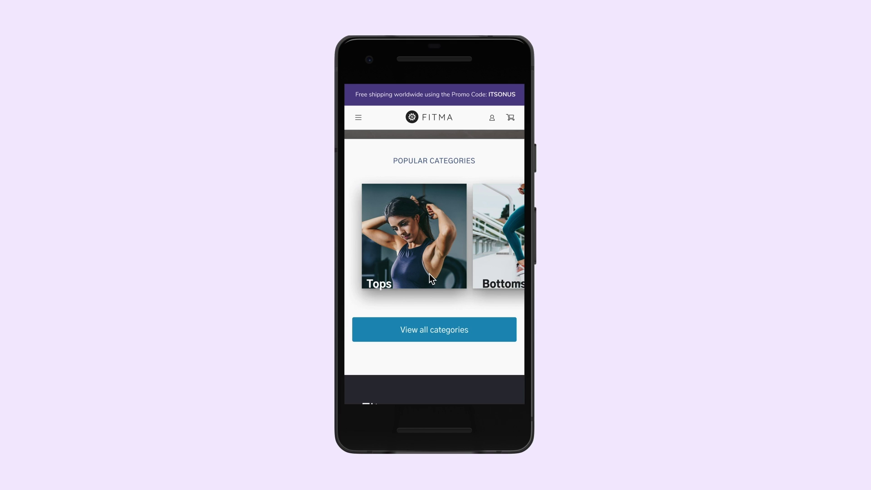
{"action": "scroll", "coordinate": [428, 277], "scroll_direction": "up", "scroll_amount": 10}
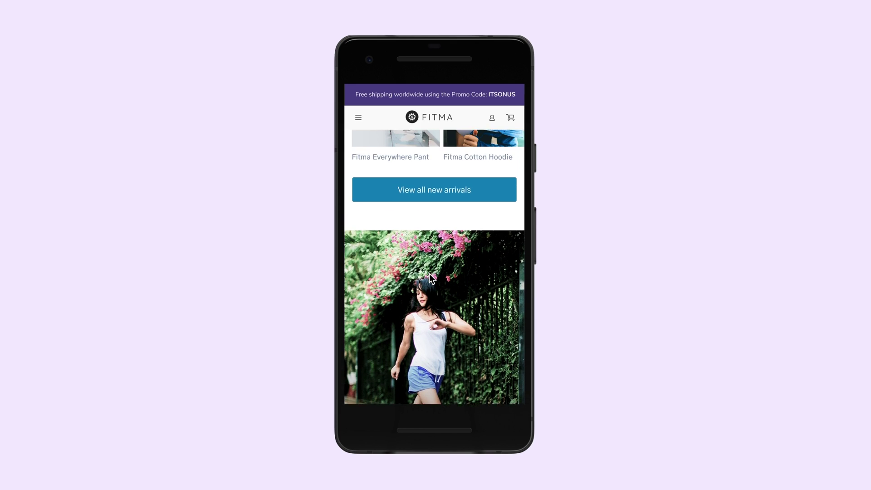
{"action": "scroll", "coordinate": [429, 274], "scroll_direction": "up", "scroll_amount": 5}
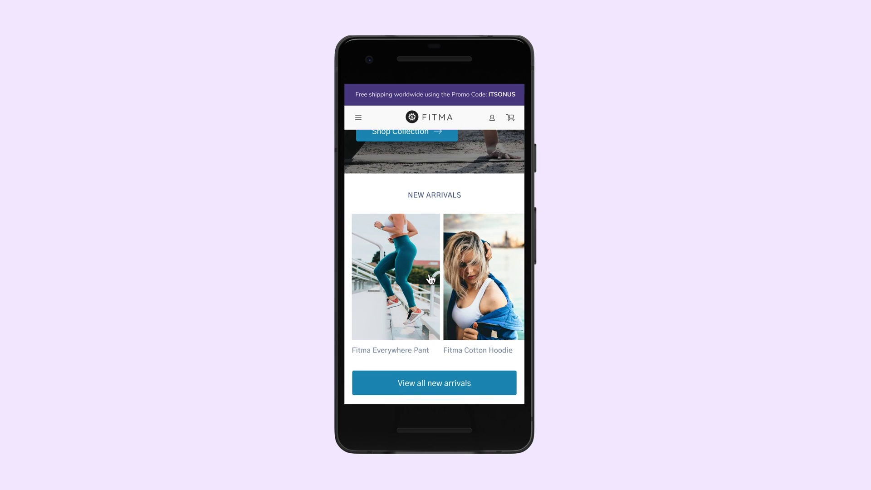
Open the Fitma Everywhere Pant page, scroll its details, and add the Small Cobalt pant to cart.
{"action": "left_click", "coordinate": [429, 275]}
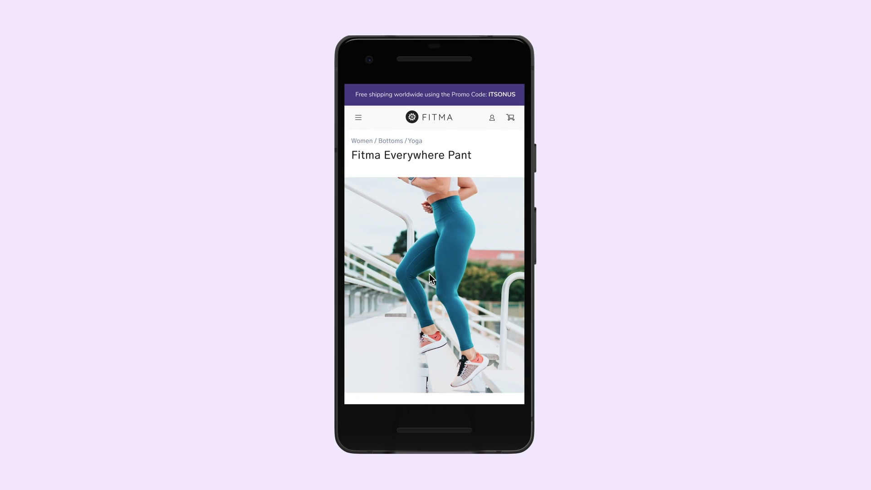
{"action": "scroll", "coordinate": [428, 274], "scroll_direction": "down", "scroll_amount": 7}
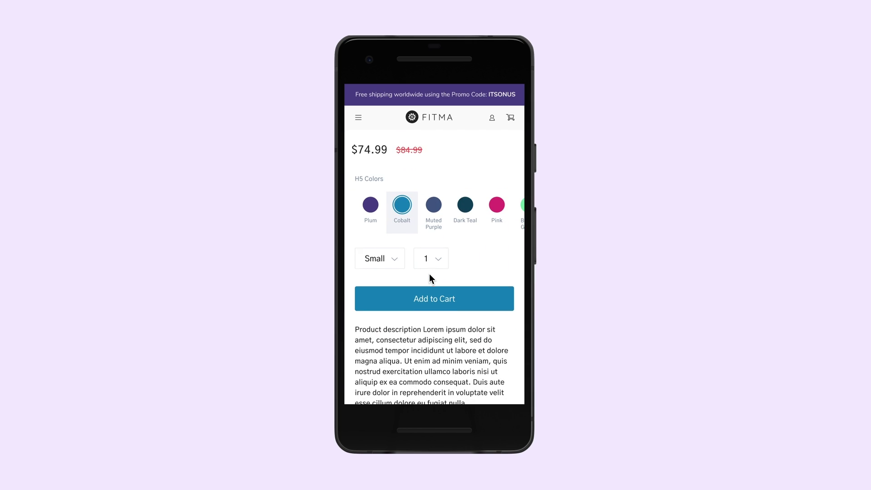
{"action": "scroll", "coordinate": [430, 278], "scroll_direction": "down", "scroll_amount": 5}
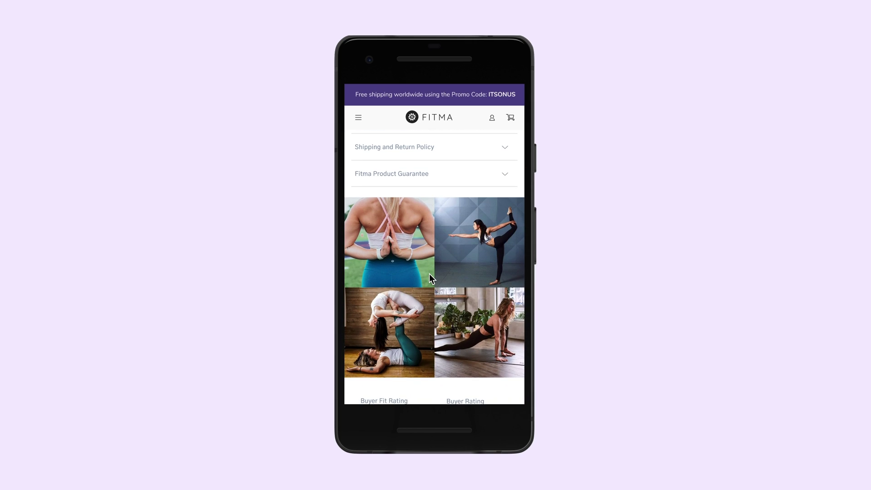
{"action": "scroll", "coordinate": [429, 274], "scroll_direction": "down", "scroll_amount": 8}
{"action": "scroll", "coordinate": [429, 274], "scroll_direction": "down", "scroll_amount": 5}
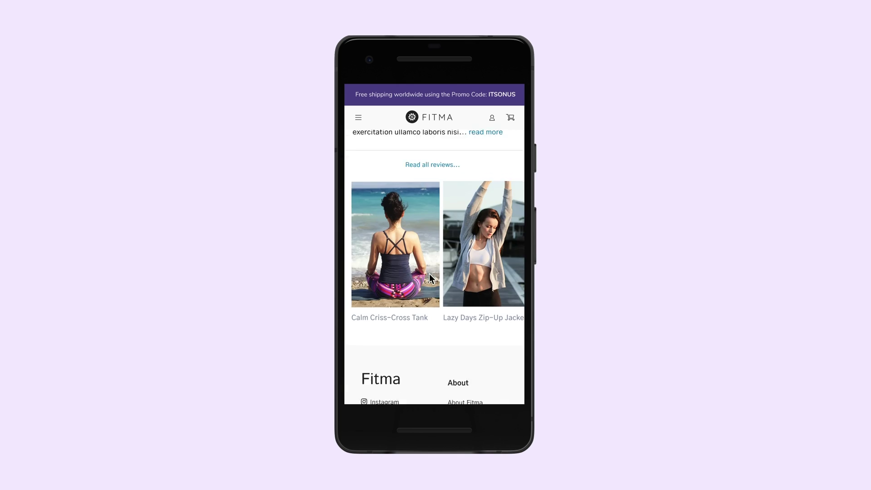
{"action": "scroll", "coordinate": [429, 273], "scroll_direction": "down", "scroll_amount": 3}
{"action": "scroll", "coordinate": [429, 273], "scroll_direction": "up", "scroll_amount": 10}
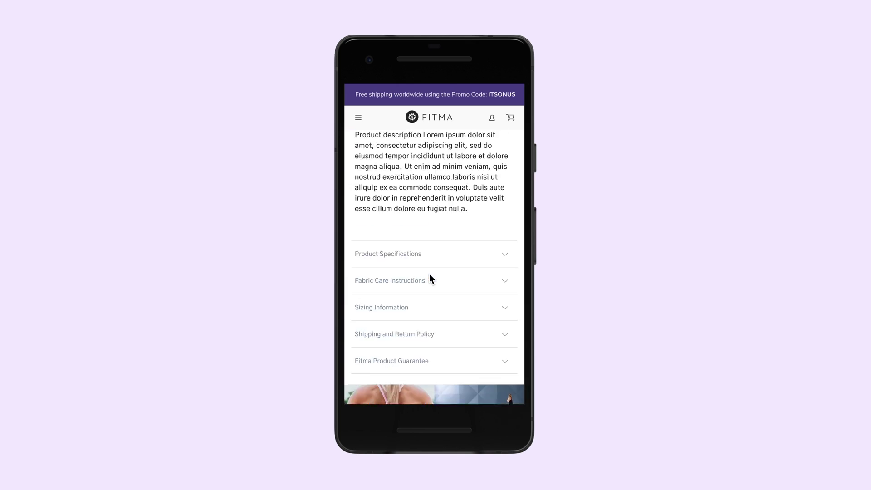
{"action": "scroll", "coordinate": [429, 274], "scroll_direction": "up", "scroll_amount": 7}
{"action": "scroll", "coordinate": [429, 274], "scroll_direction": "down", "scroll_amount": 2}
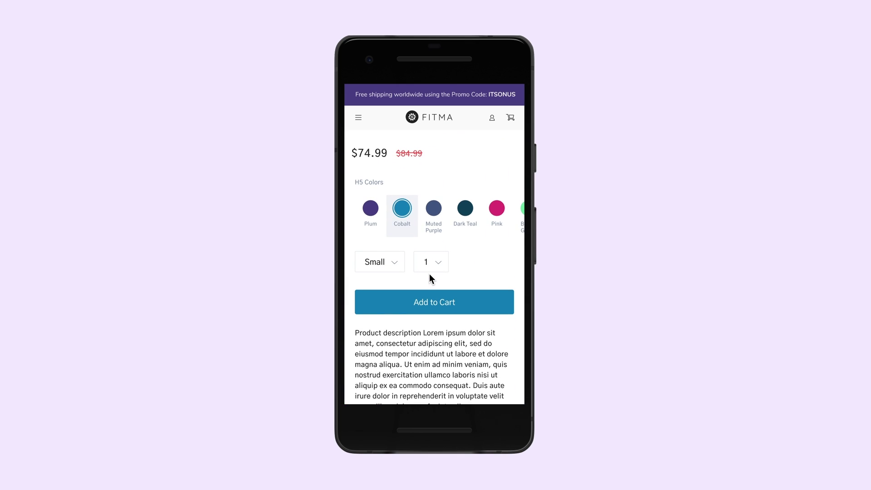
{"action": "left_click", "coordinate": [433, 303]}
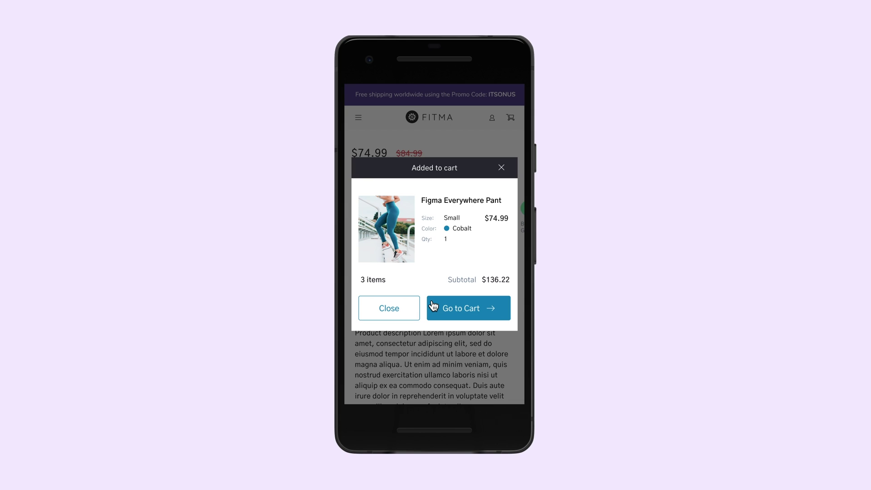
Go to the cart from the Added to cart dialog and scroll through its contents.
{"action": "left_click", "coordinate": [473, 310]}
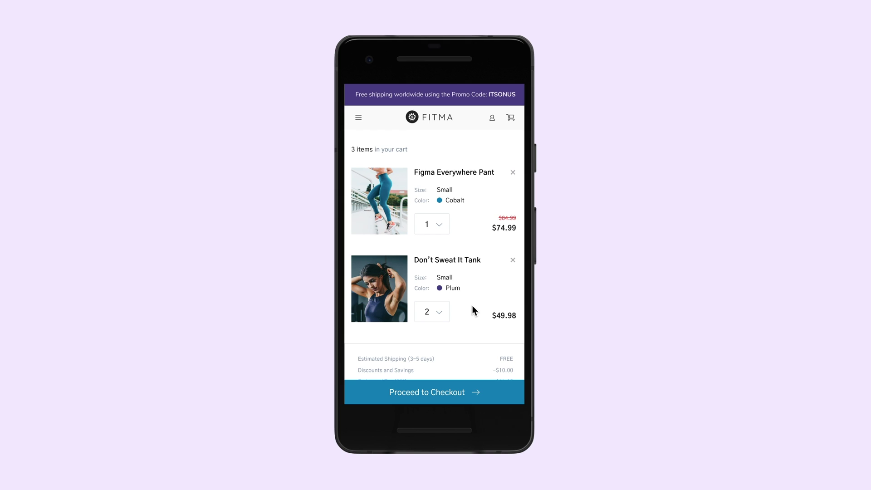
{"action": "scroll", "coordinate": [472, 305], "scroll_direction": "down", "scroll_amount": 7}
{"action": "scroll", "coordinate": [472, 306], "scroll_direction": "up", "scroll_amount": 2}
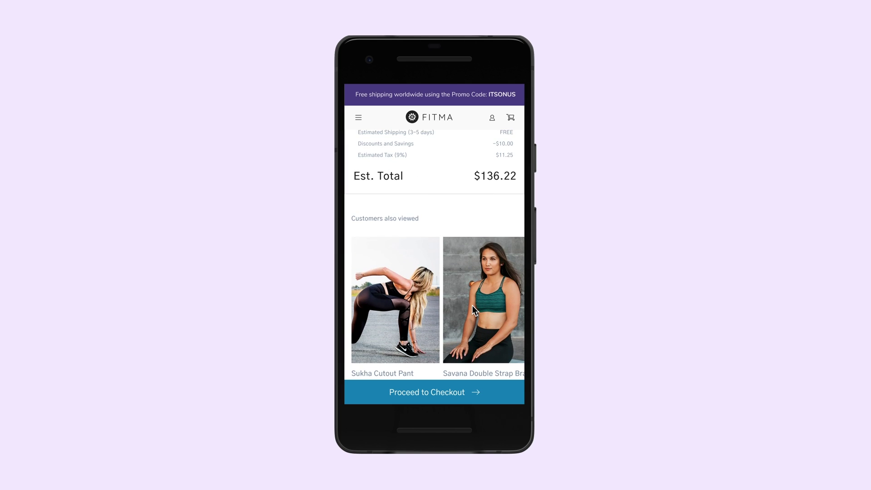
{"action": "scroll", "coordinate": [472, 306], "scroll_direction": "right", "scroll_amount": 5}
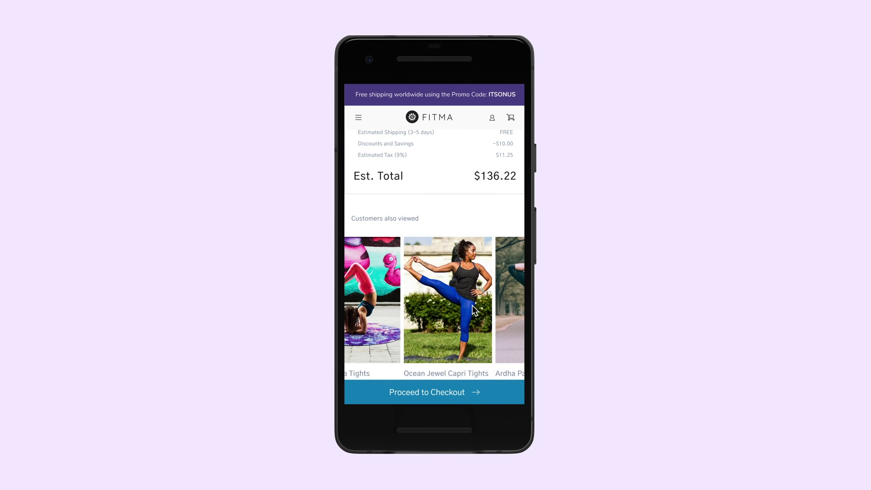
Proceed to checkout, place the order, and scroll the Order Confirmation page.
{"action": "left_click", "coordinate": [479, 396]}
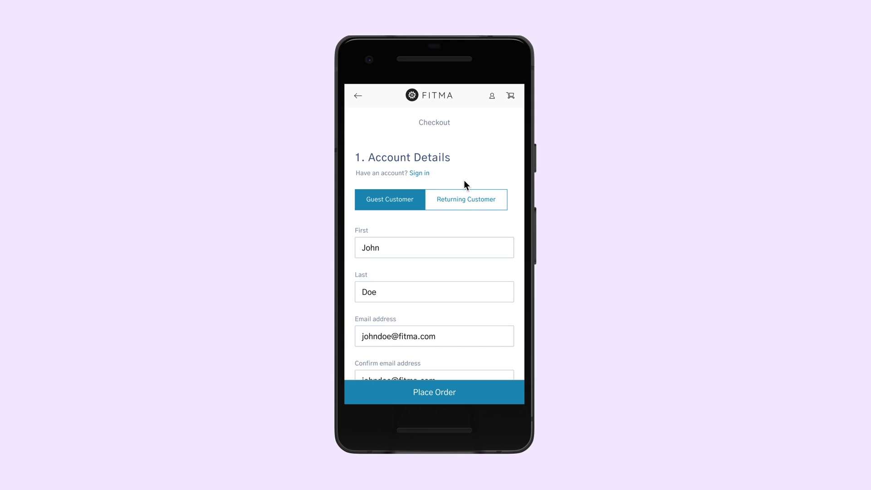
{"action": "left_click", "coordinate": [467, 395]}
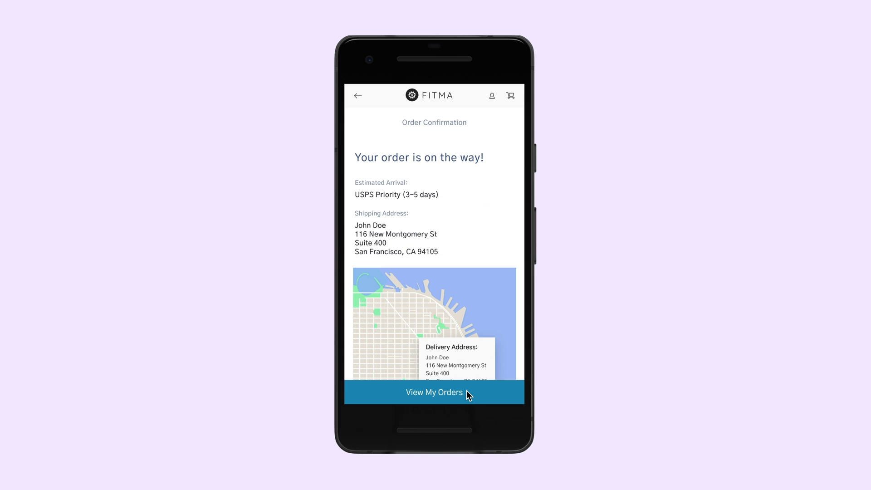
{"action": "scroll", "coordinate": [445, 290], "scroll_direction": "down", "scroll_amount": 5}
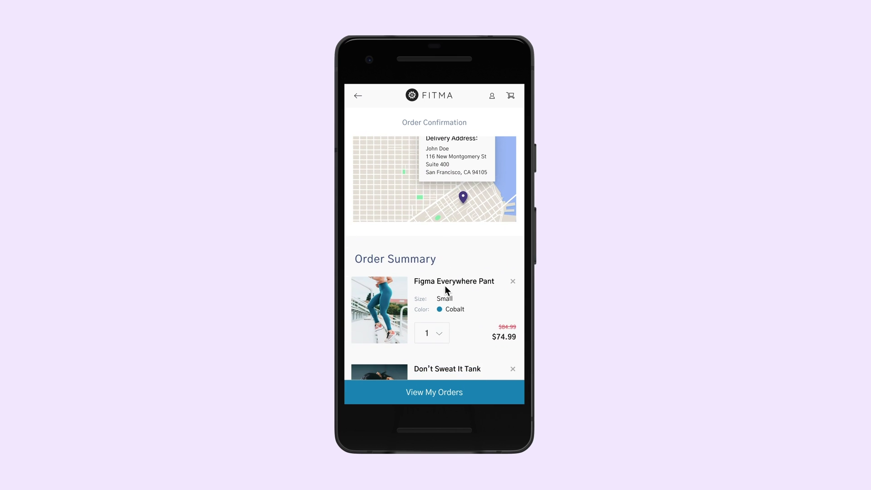
{"action": "scroll", "coordinate": [445, 285], "scroll_direction": "up", "scroll_amount": 5}
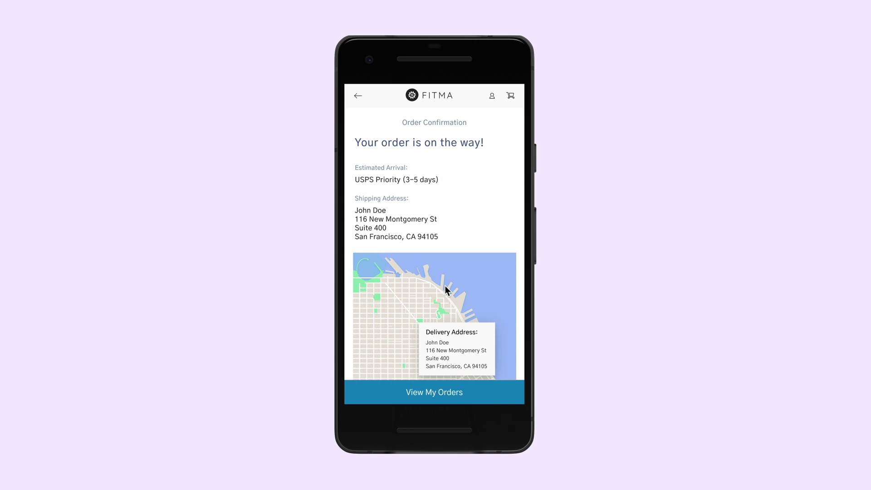